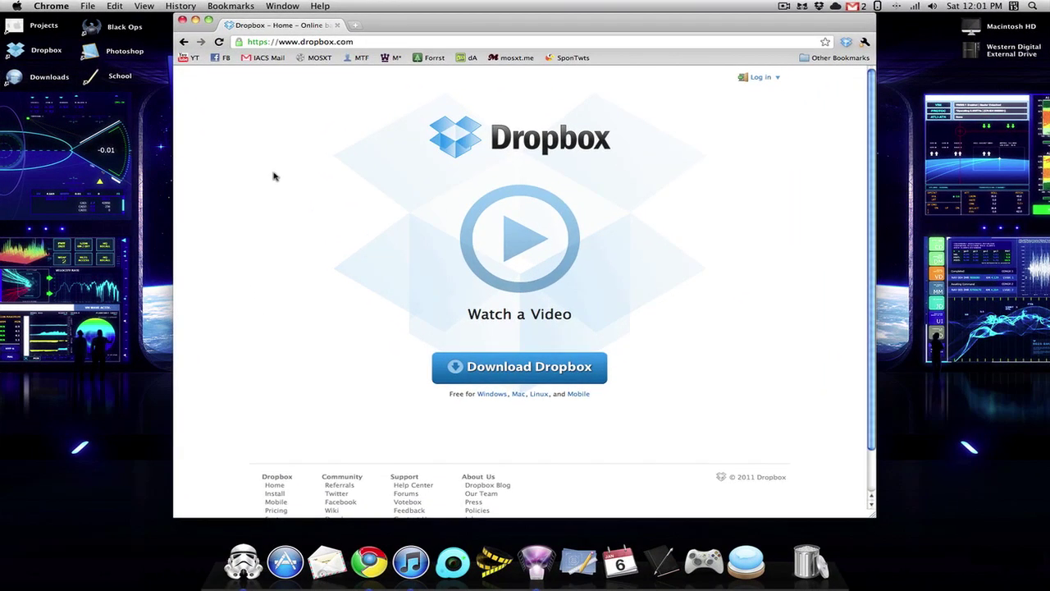
Scroll down the Dropbox homepage and go to the Pricing page from the footer link
scroll(275, 176, down, 2)
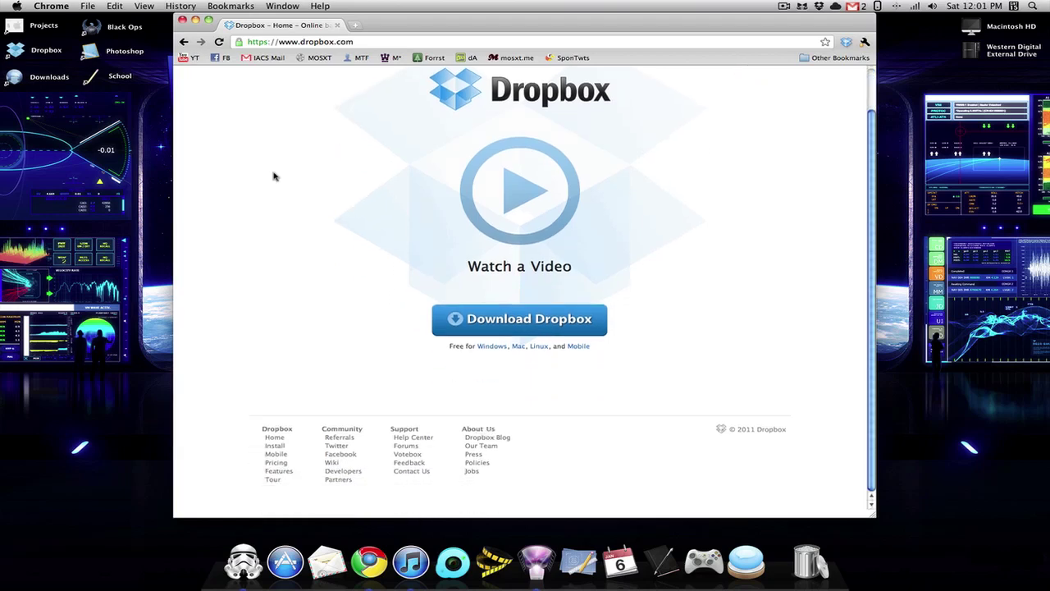
click(276, 464)
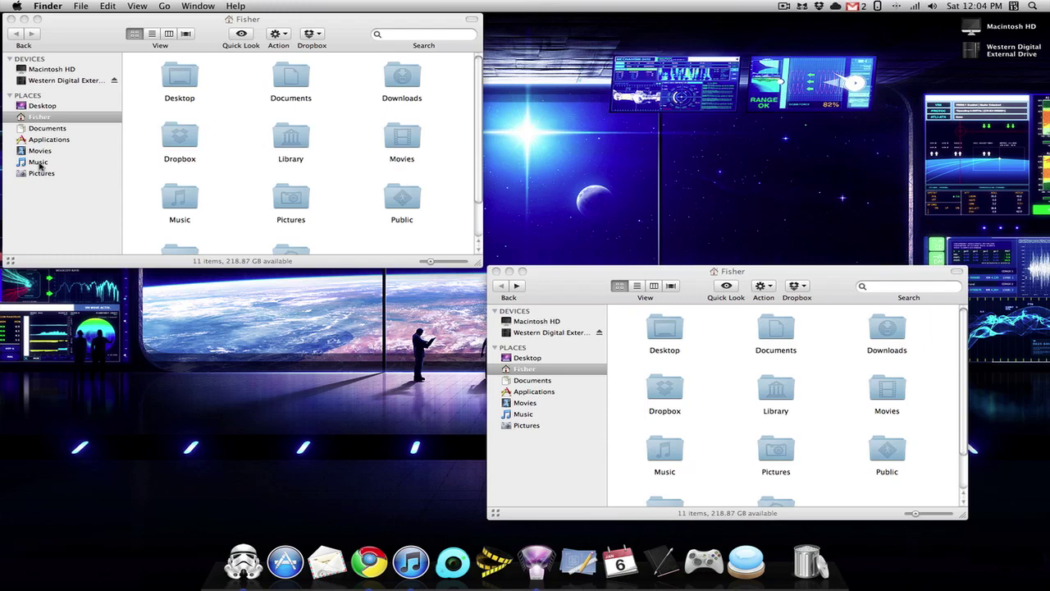
Inspect the iTunes folder in Music, then drag it onto the Dropbox folder in the other window
click(39, 163)
click(38, 164)
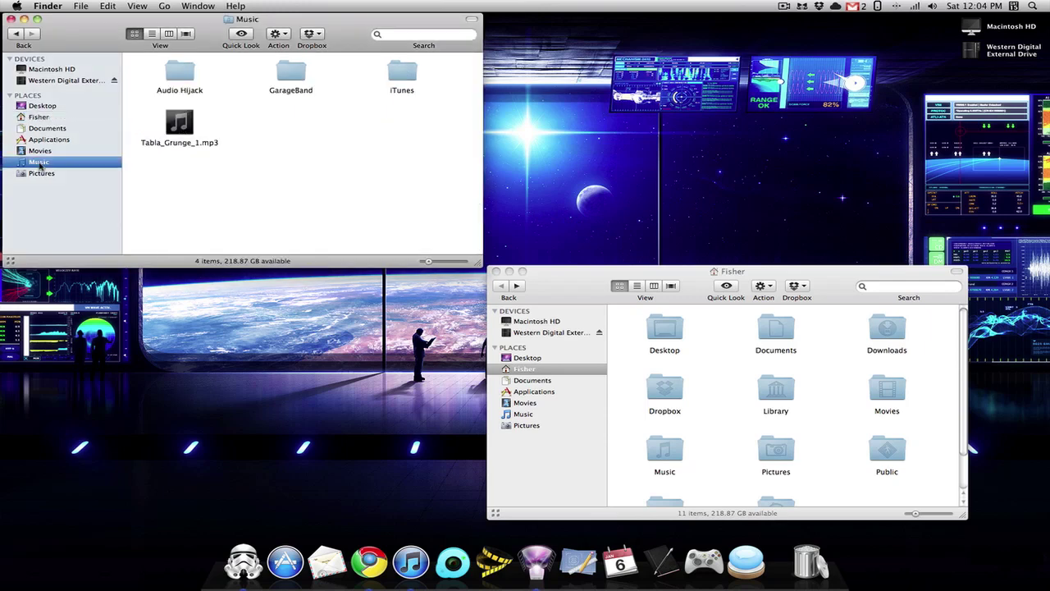
click(401, 72)
double_click(401, 72)
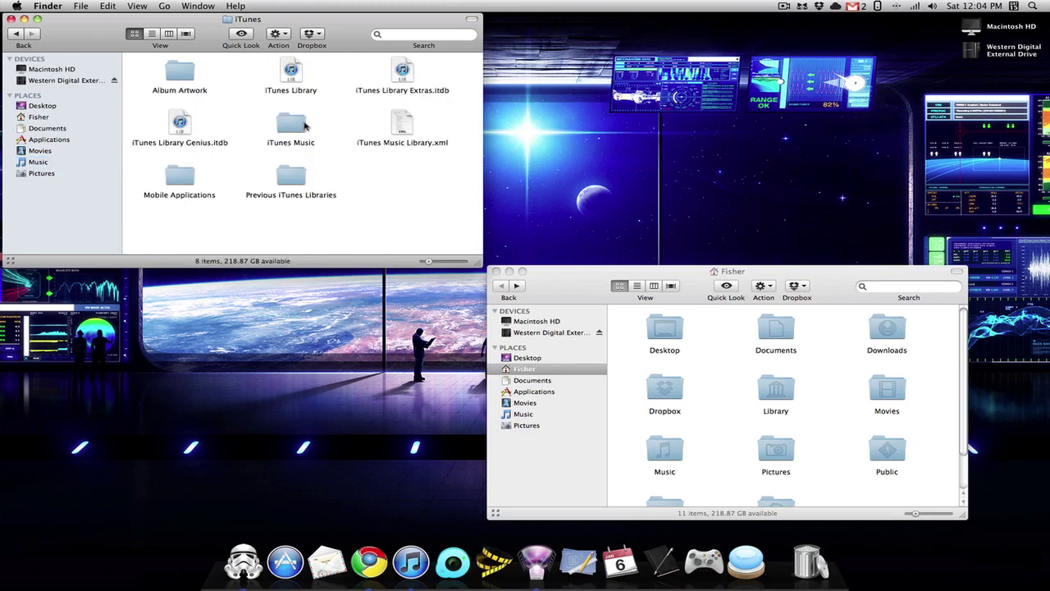
click(17, 34)
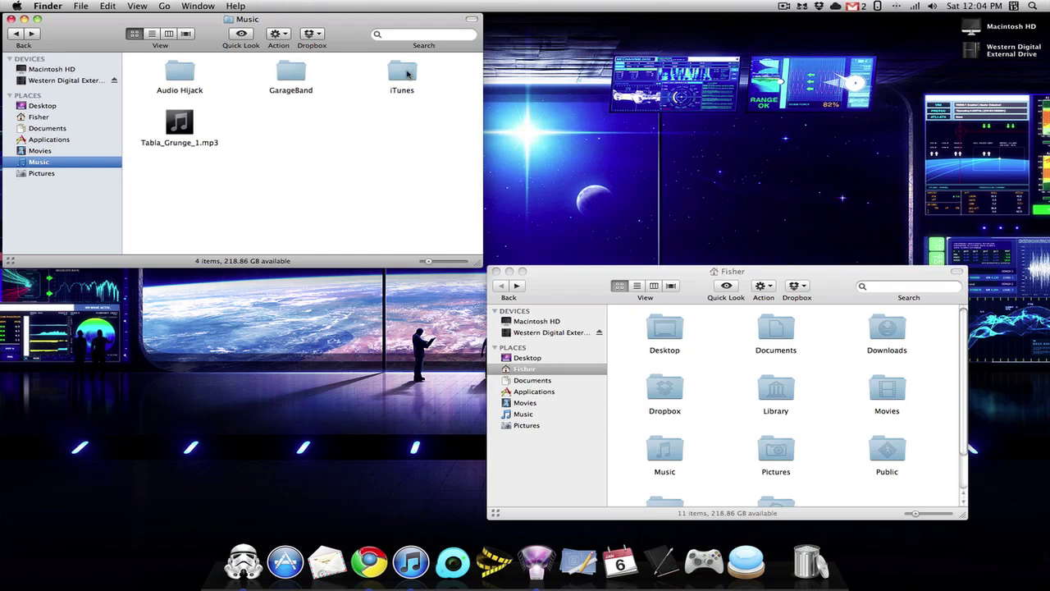
drag(406, 74, 668, 392)
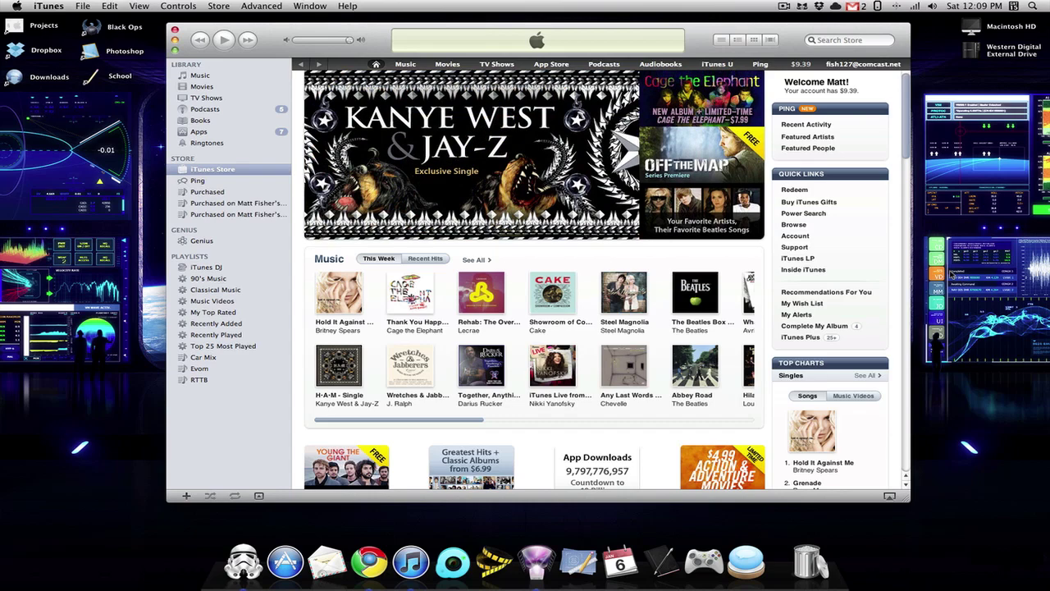
Bring up the Advanced section of the iTunes Preferences
click(52, 7)
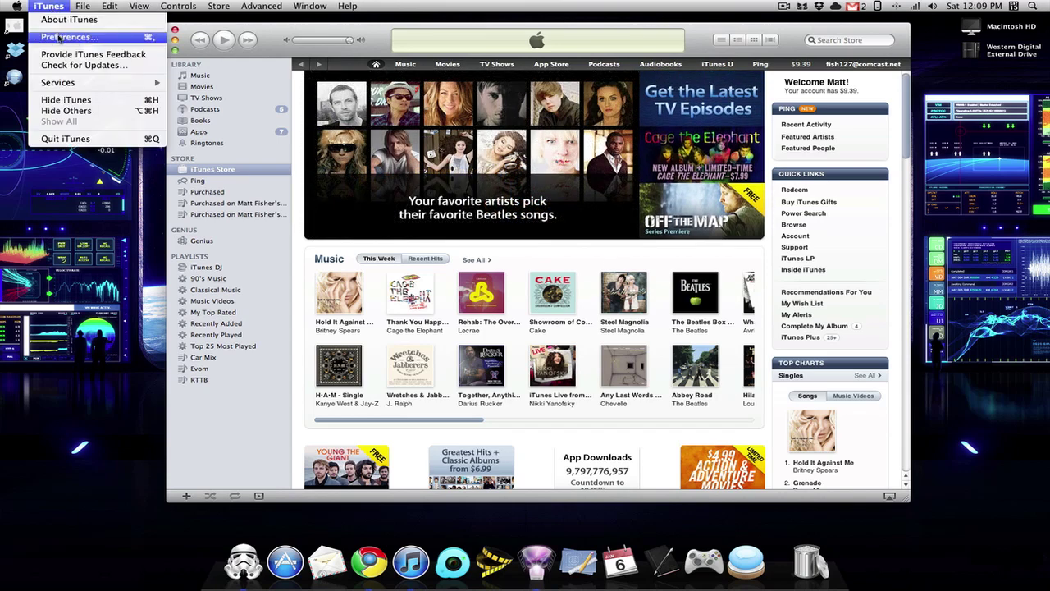
click(59, 36)
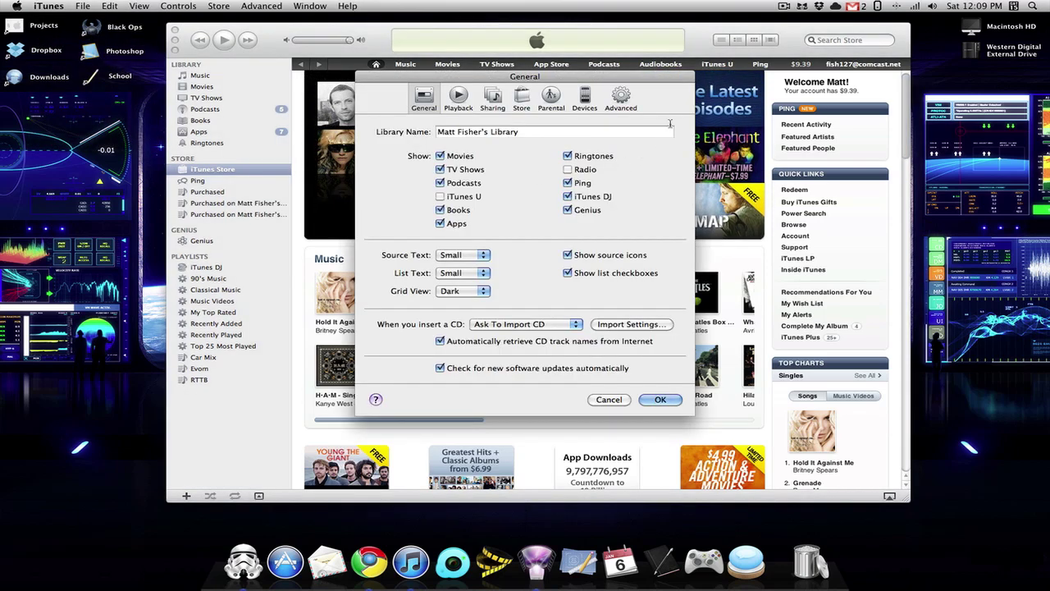
click(621, 99)
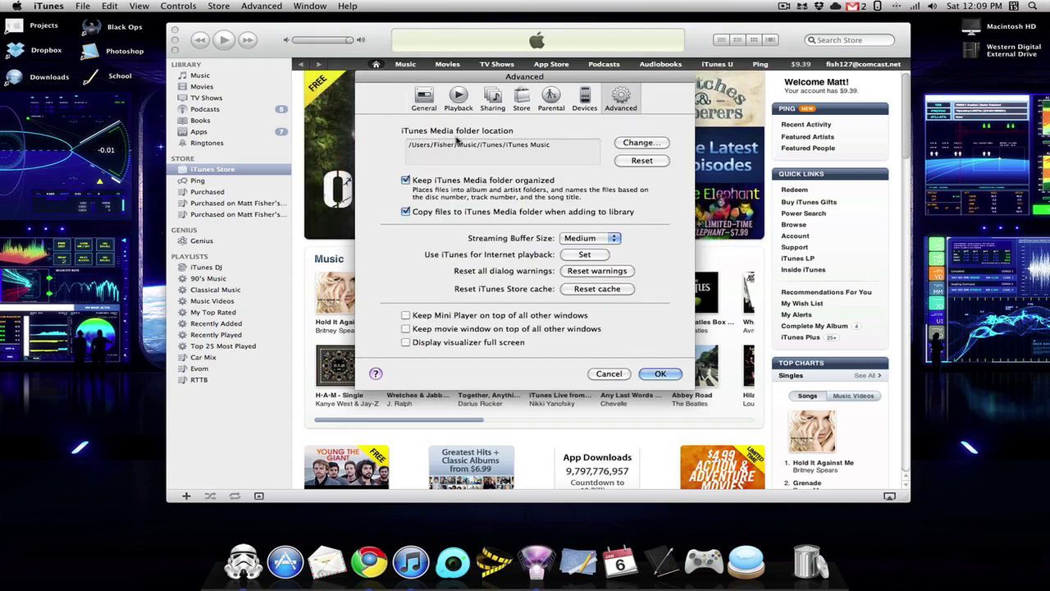
Change the iTunes Media folder location to Dropbox > iTunes > iTunes Music
click(622, 144)
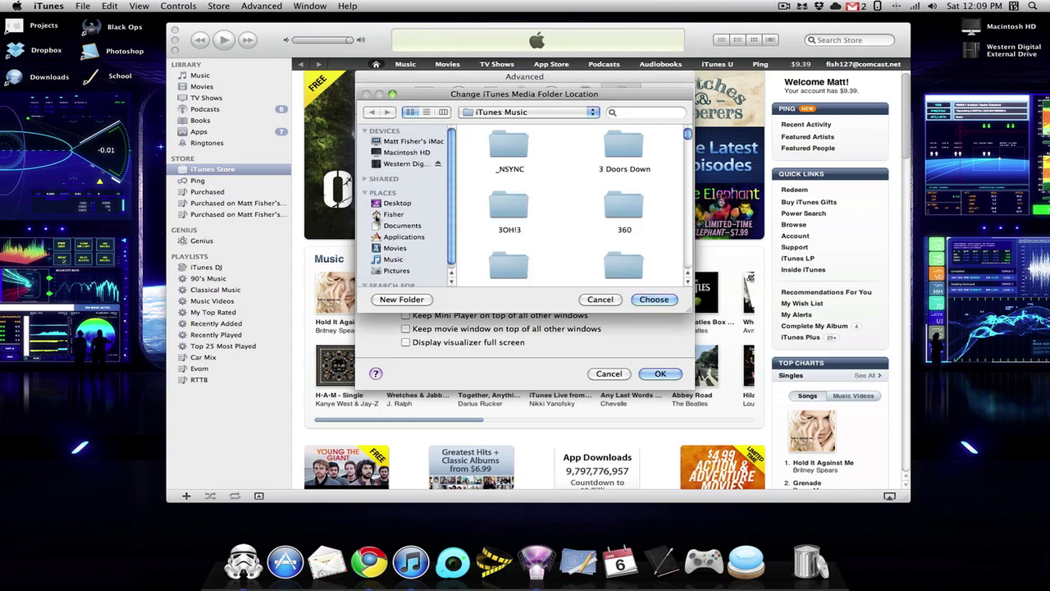
click(392, 215)
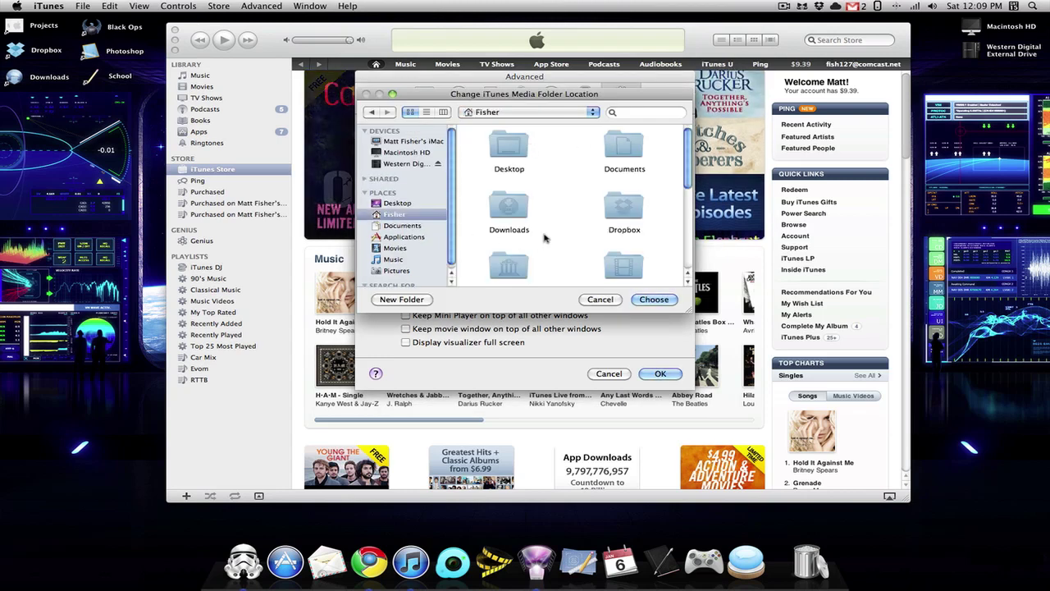
double_click(621, 215)
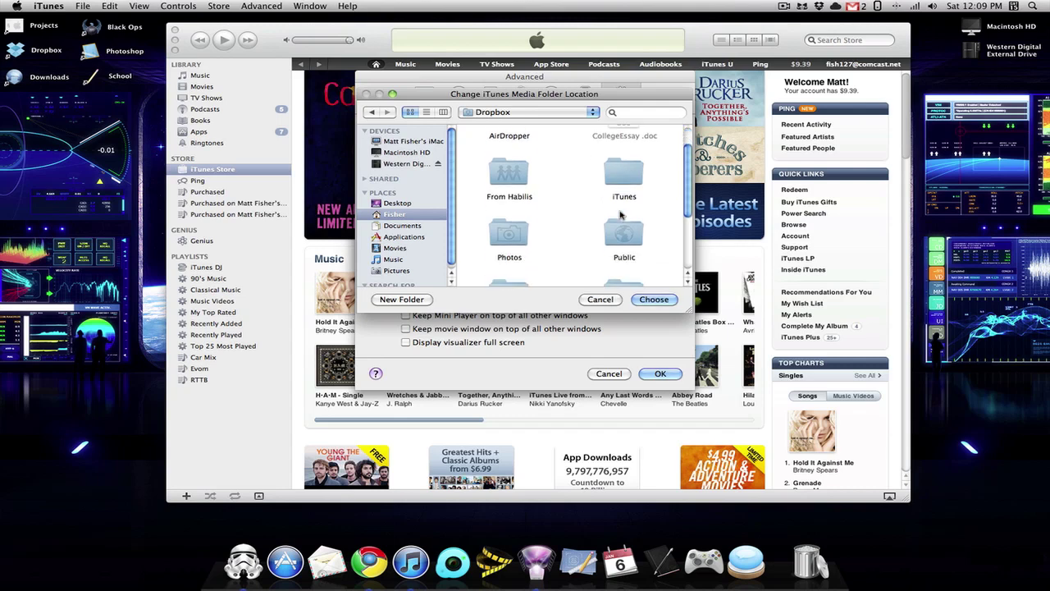
scroll(621, 215, down, 3)
scroll(623, 189, up, 2)
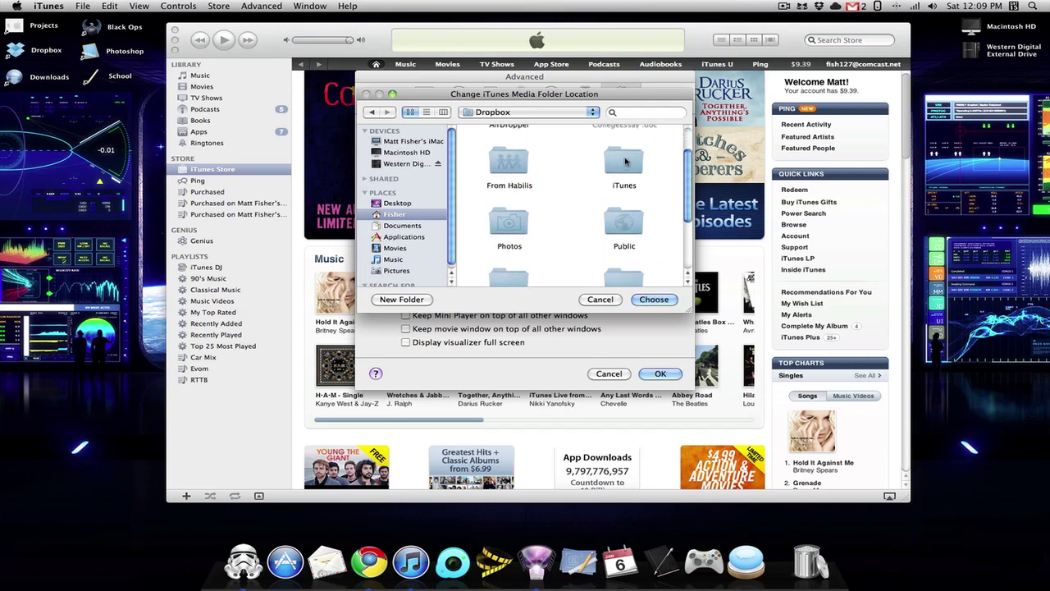
double_click(625, 161)
scroll(625, 161, down, 1)
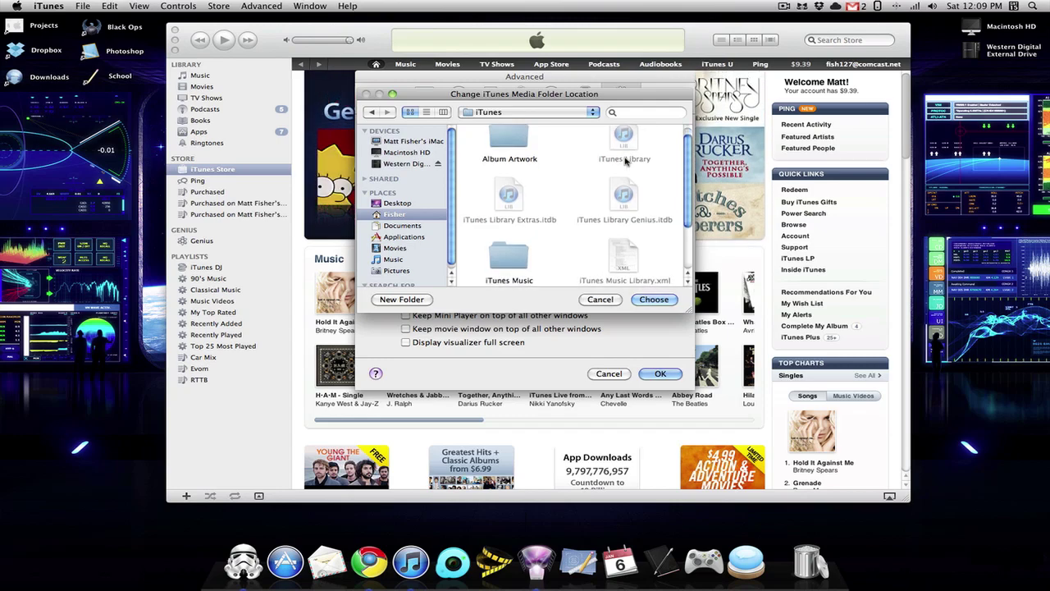
scroll(625, 160, down, 2)
click(514, 207)
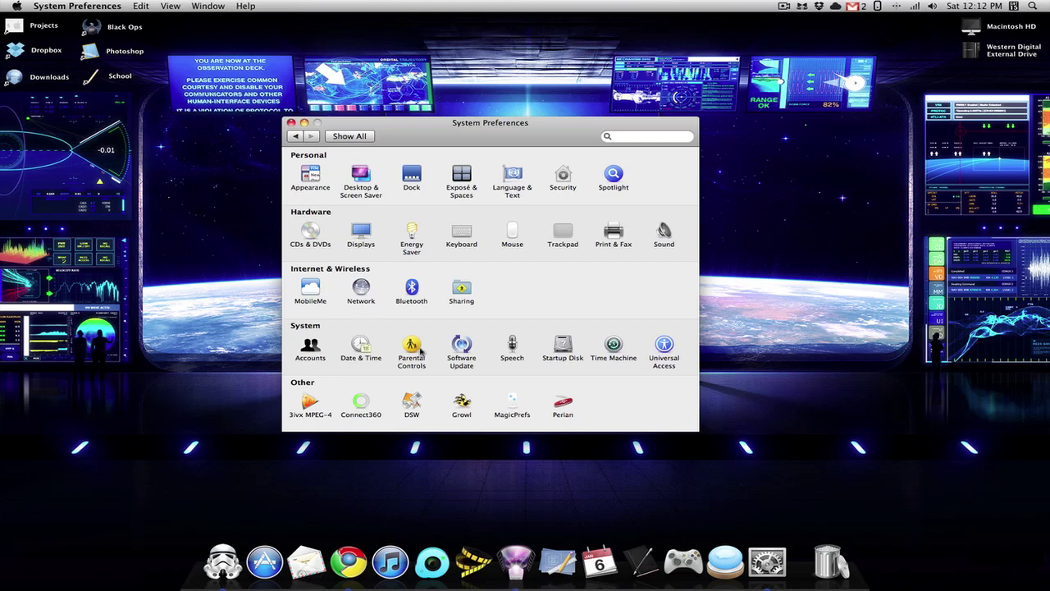
Enable Remote Apple Events in the Sharing preferences
click(464, 291)
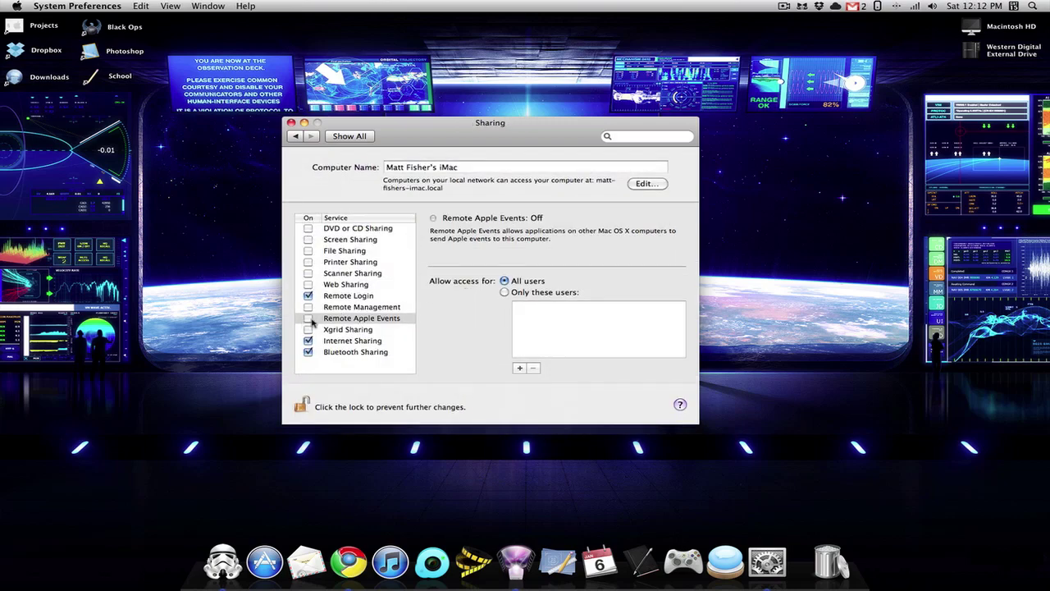
click(308, 319)
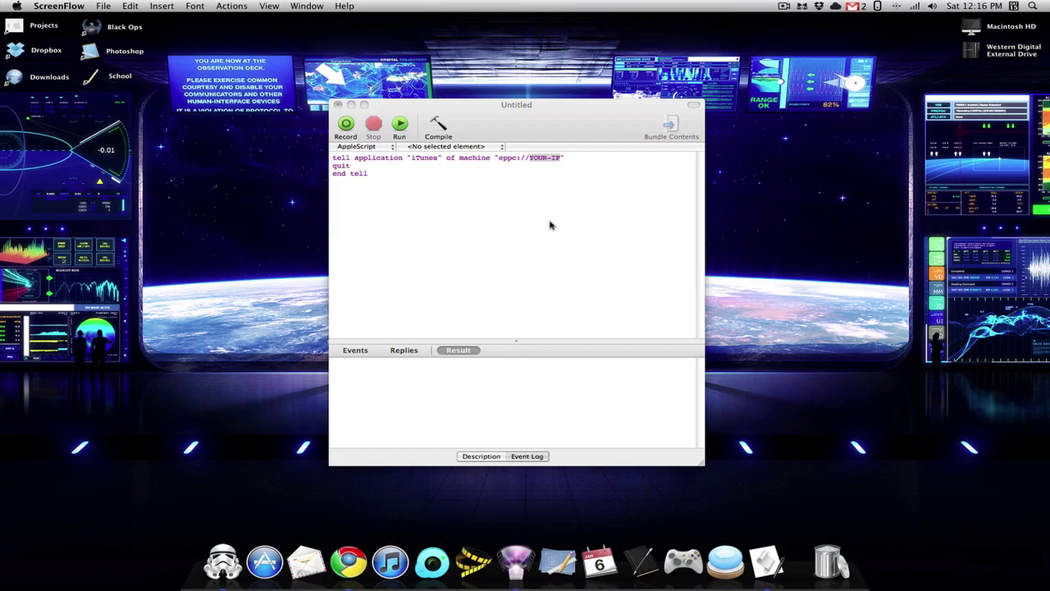
click(550, 226)
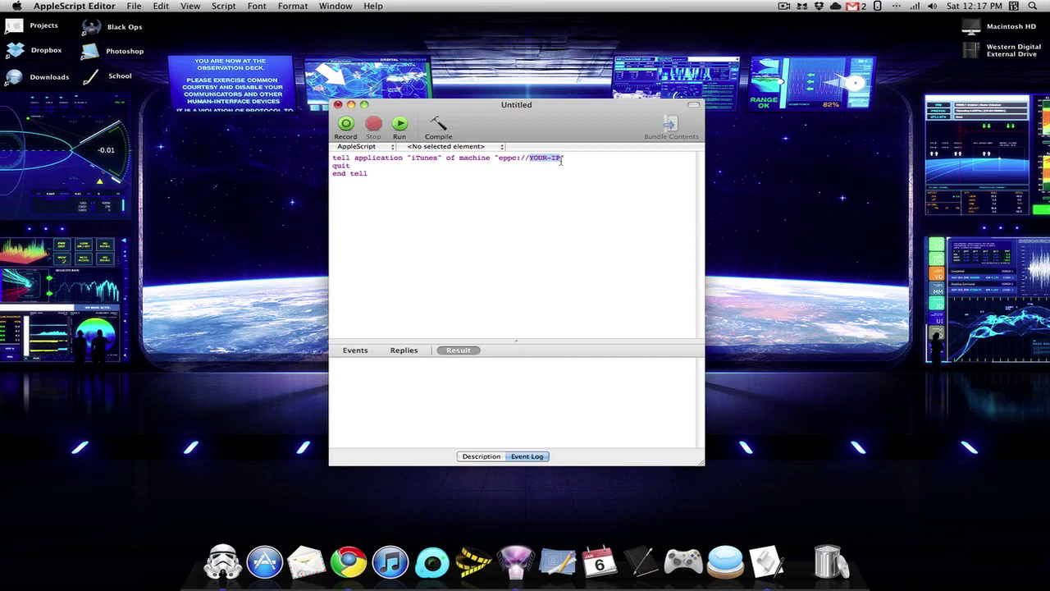
Save the script with File Format set to Application in the Applications folder
click(135, 6)
click(168, 90)
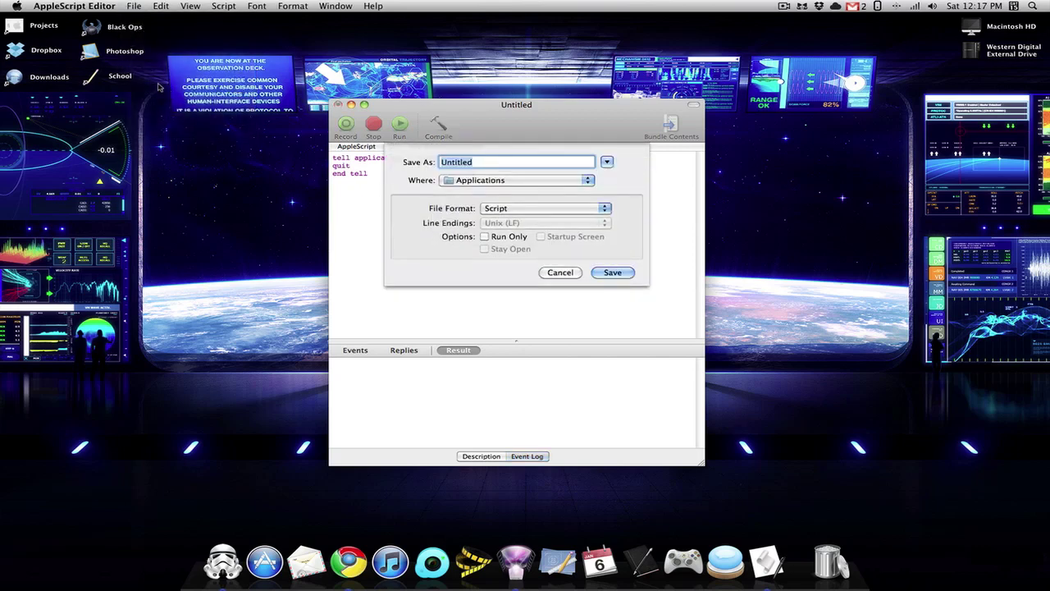
click(506, 210)
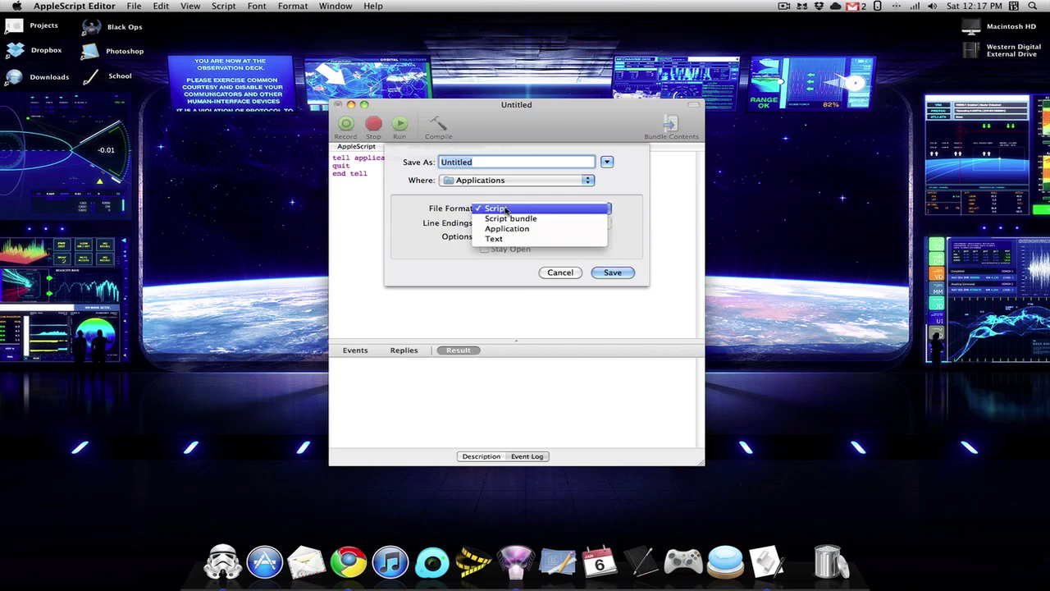
click(508, 229)
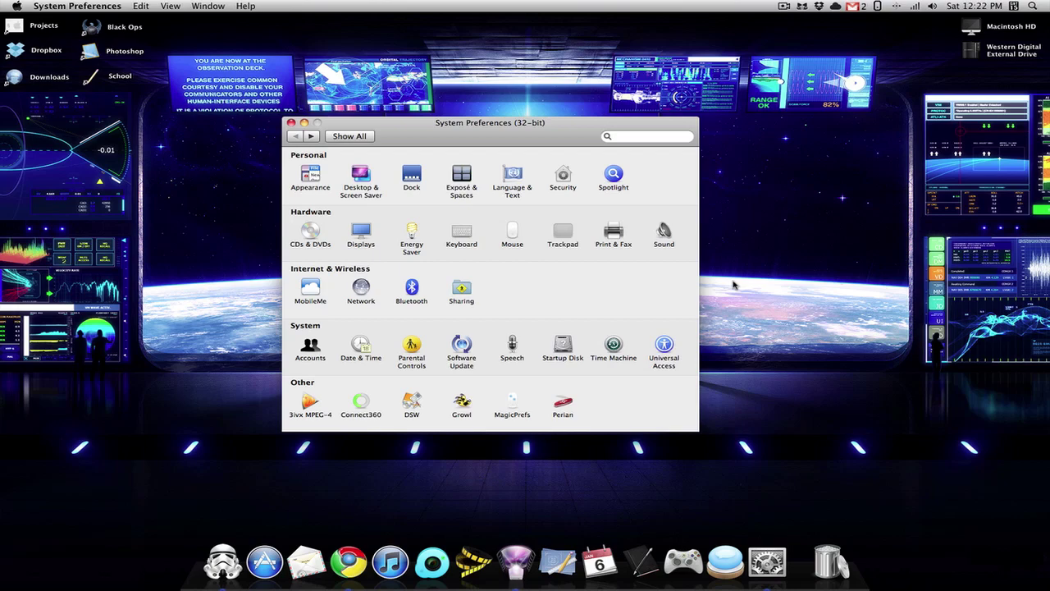
Create a new rule named 'Quit iTunes' in the Do Something When pane
click(412, 402)
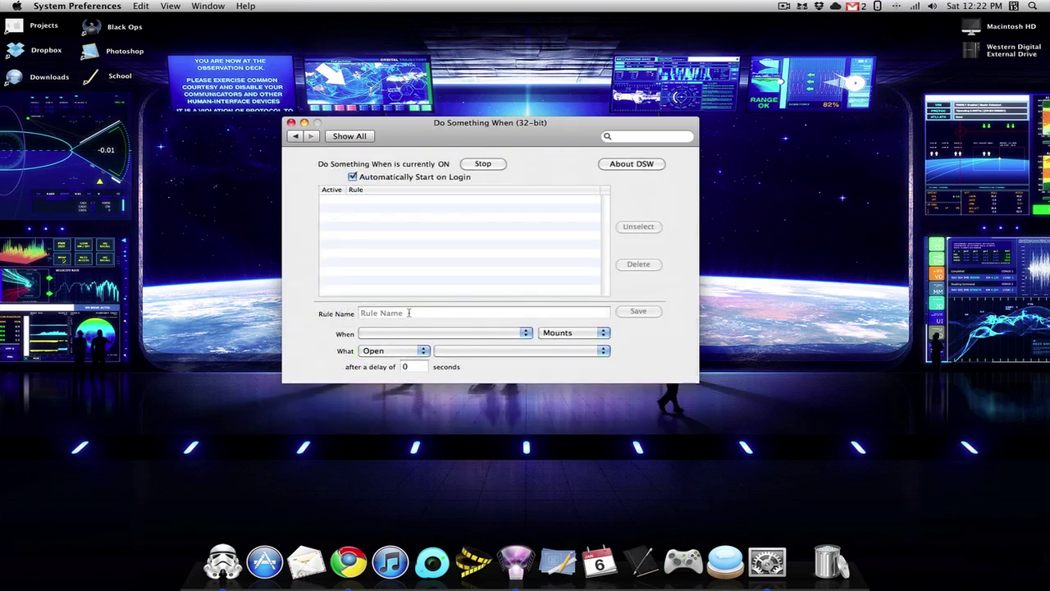
click(409, 312)
text(Q)
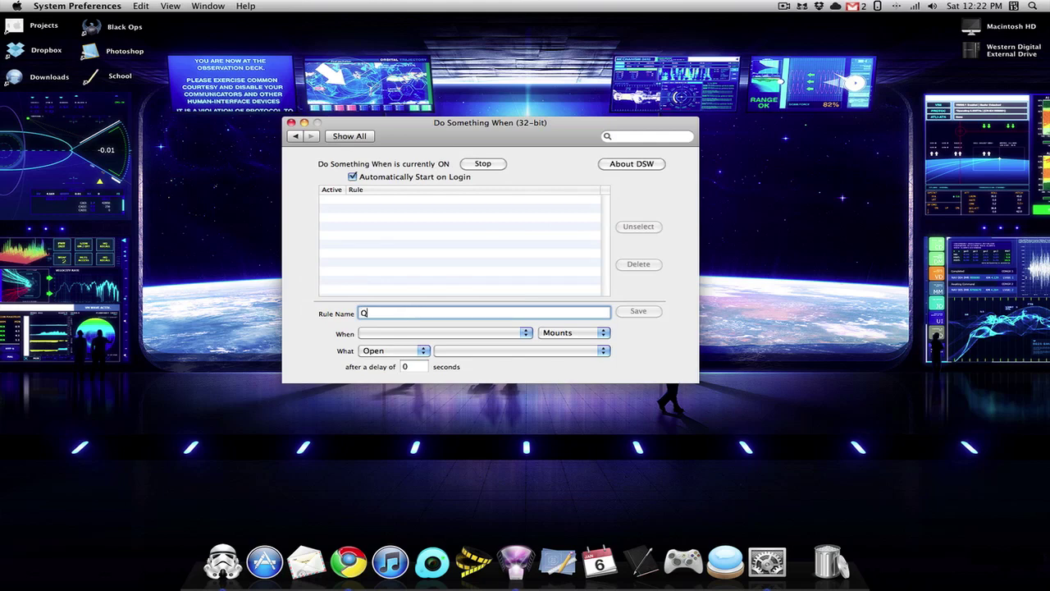
text(uit iTunes)
Set the rule's trigger to when the iTunes application launches
click(561, 334)
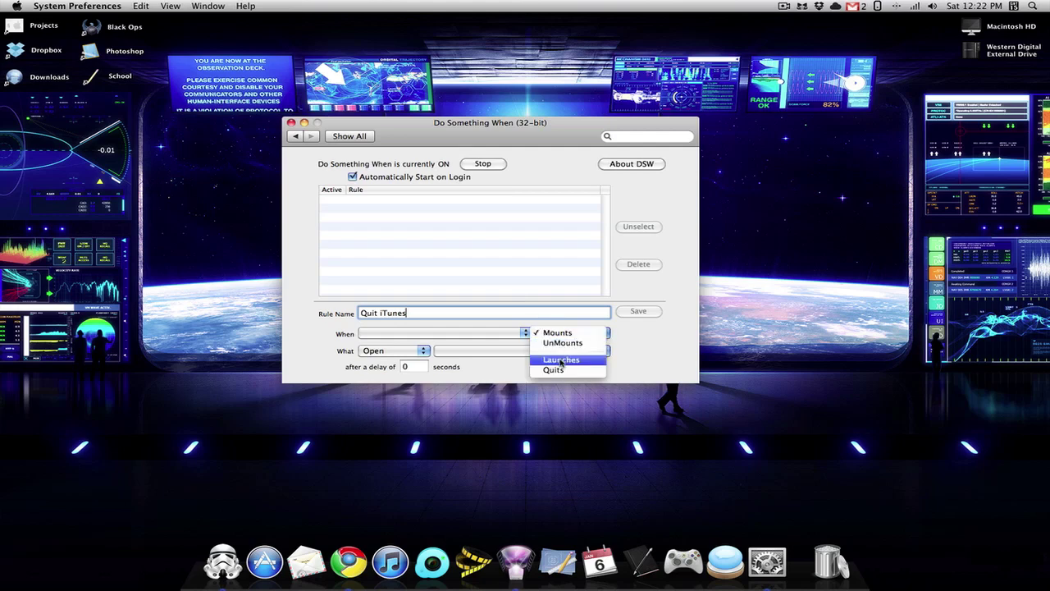
click(561, 359)
click(424, 332)
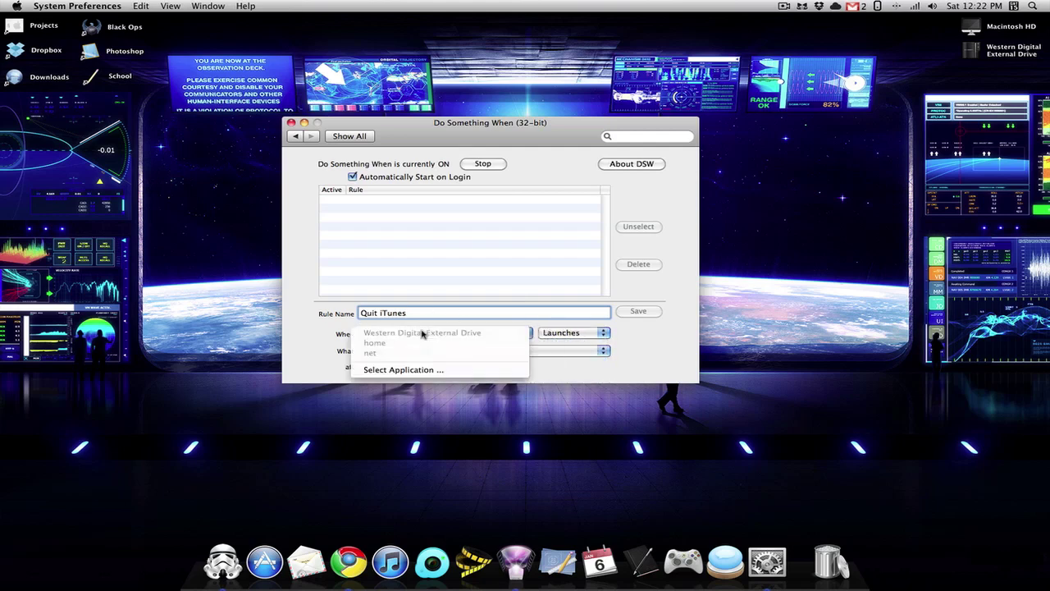
click(423, 369)
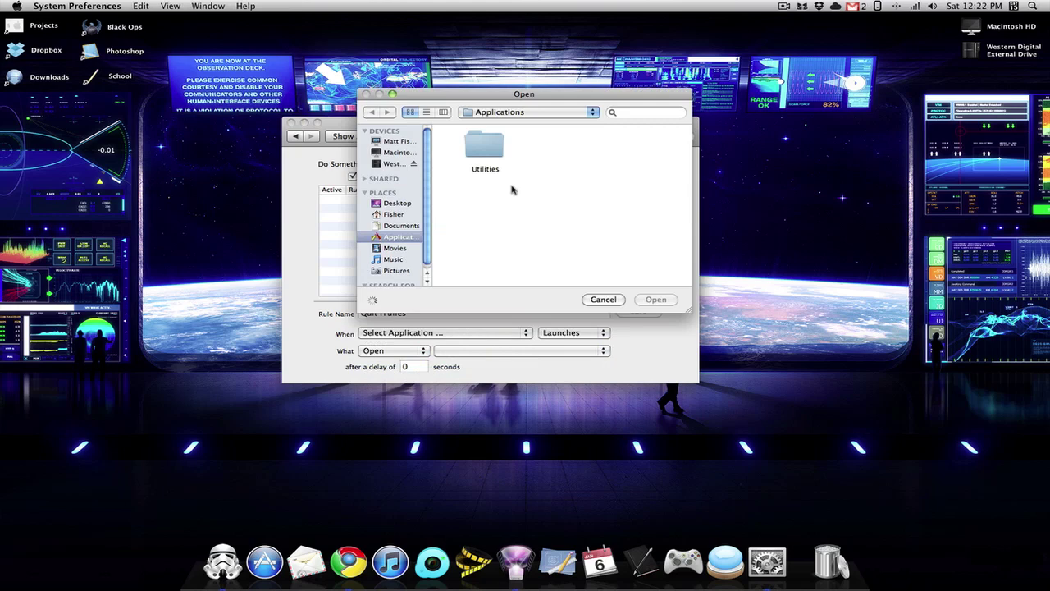
scroll(530, 190, down, 10)
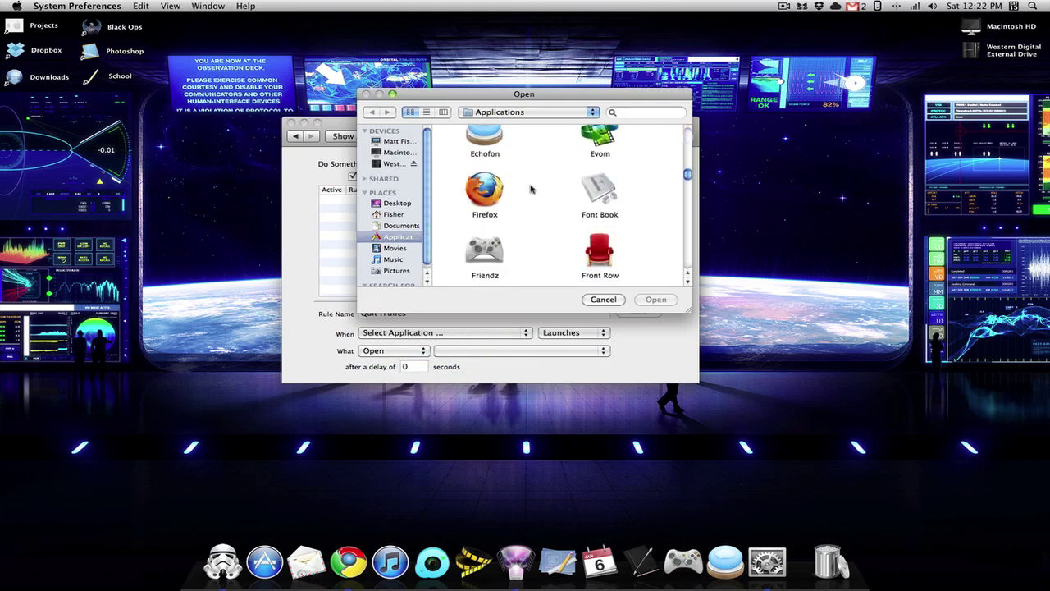
scroll(530, 190, down, 8)
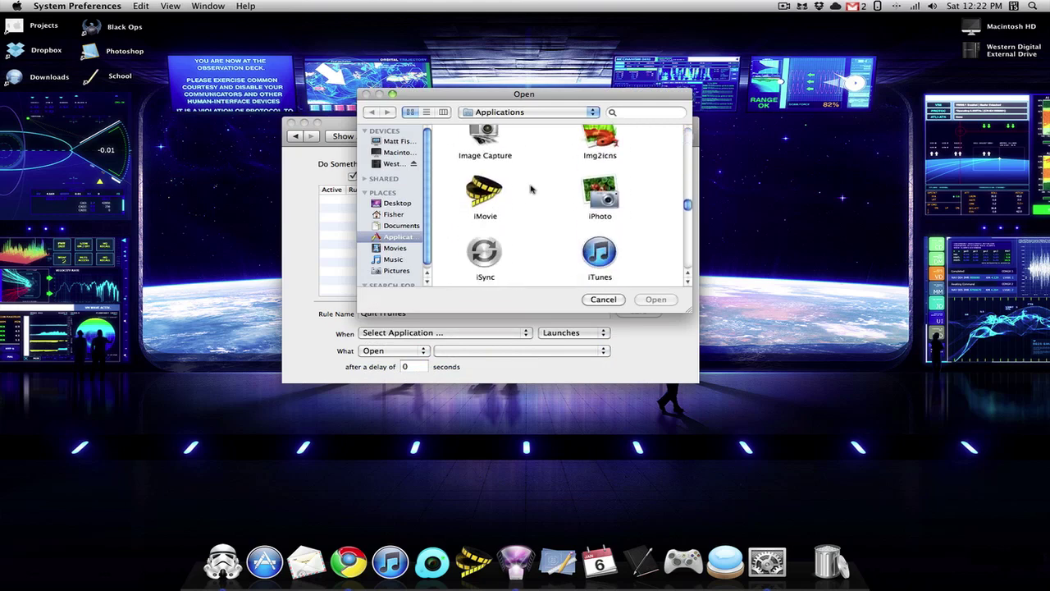
click(599, 242)
click(656, 299)
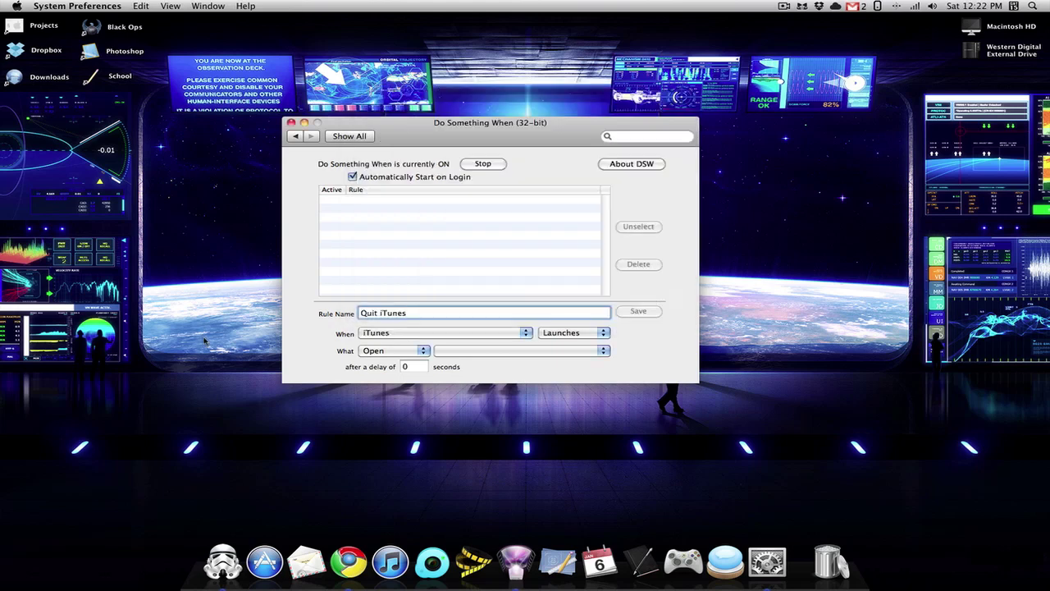
Keep the action as Open and select the Quit iTunes application as the item to open
click(384, 354)
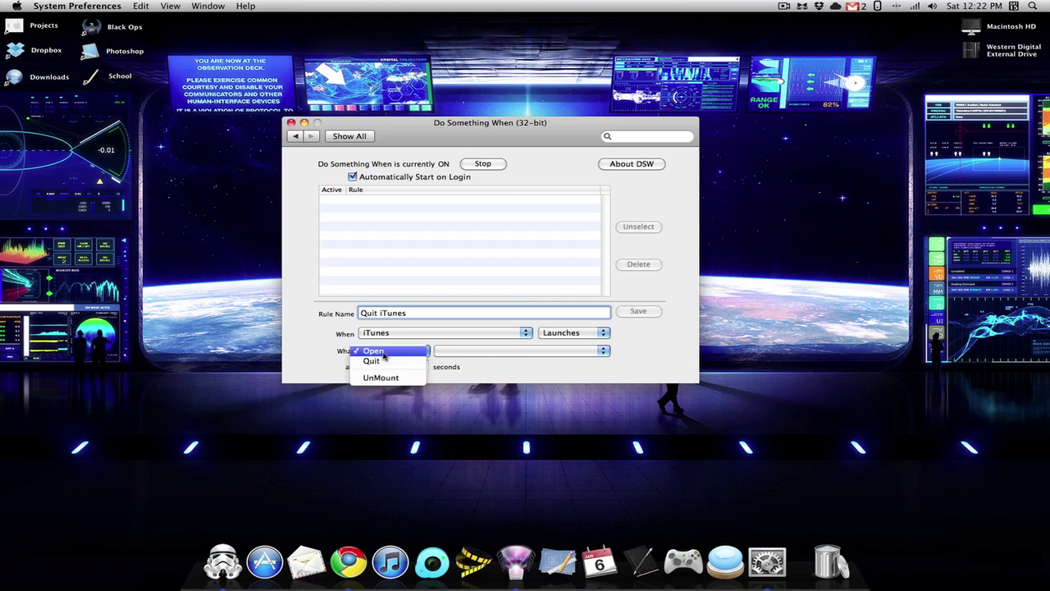
click(376, 350)
click(498, 354)
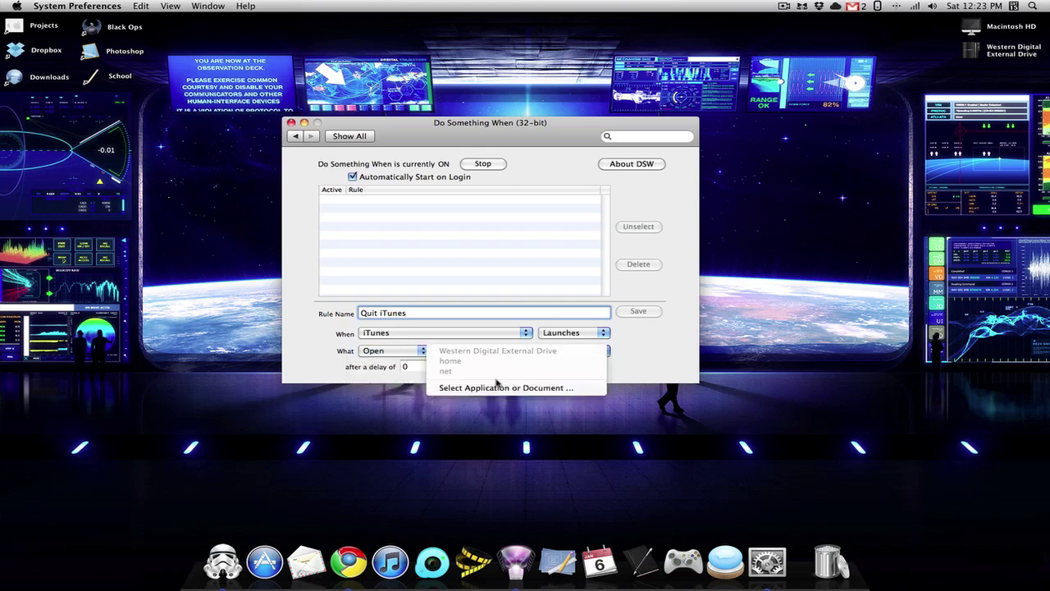
click(493, 387)
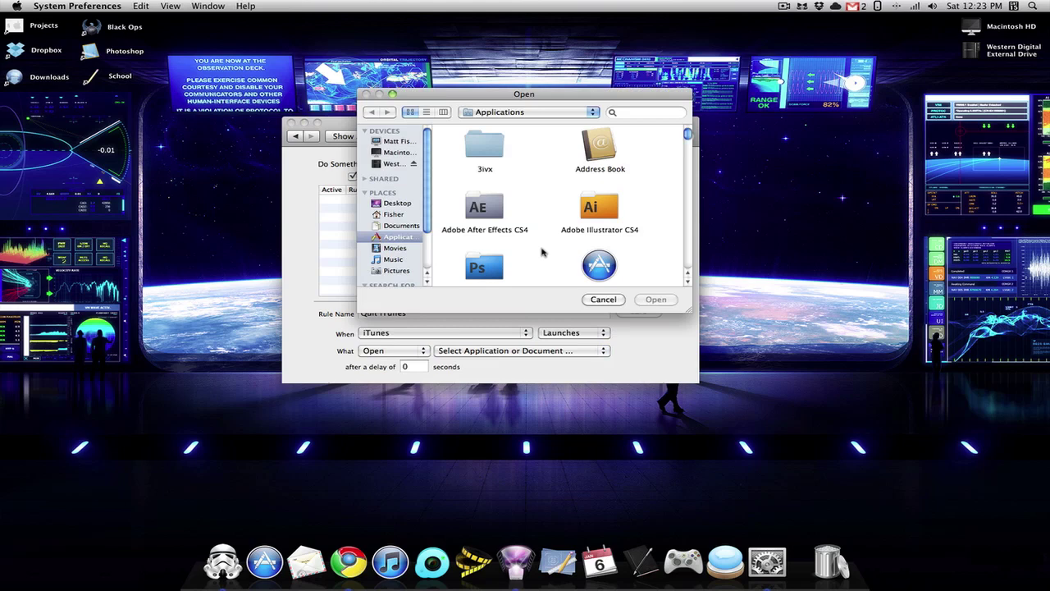
scroll(542, 197, down, 10)
scroll(544, 227, down, 15)
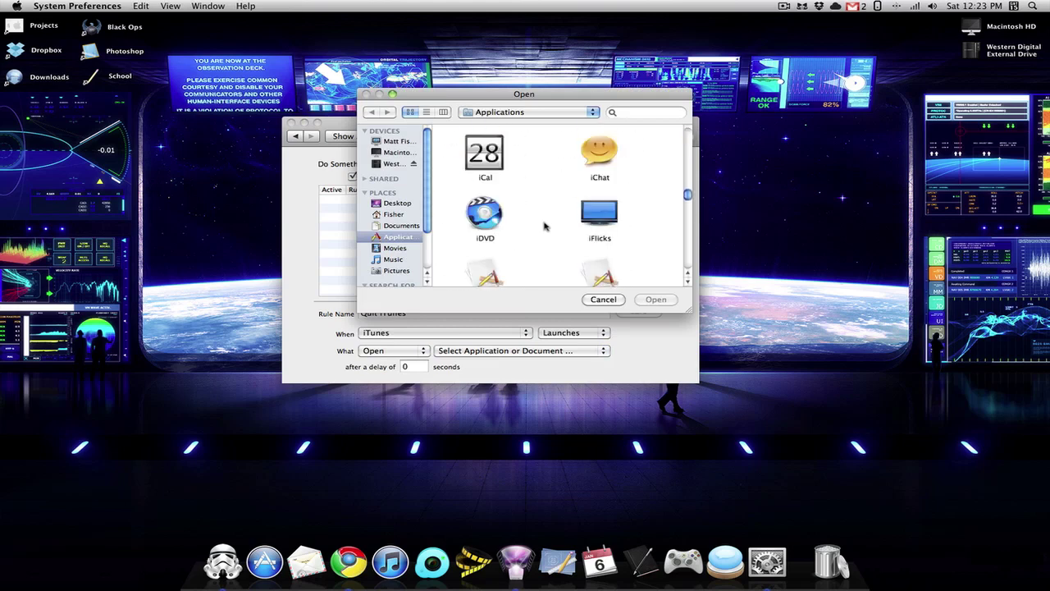
scroll(544, 227, down, 10)
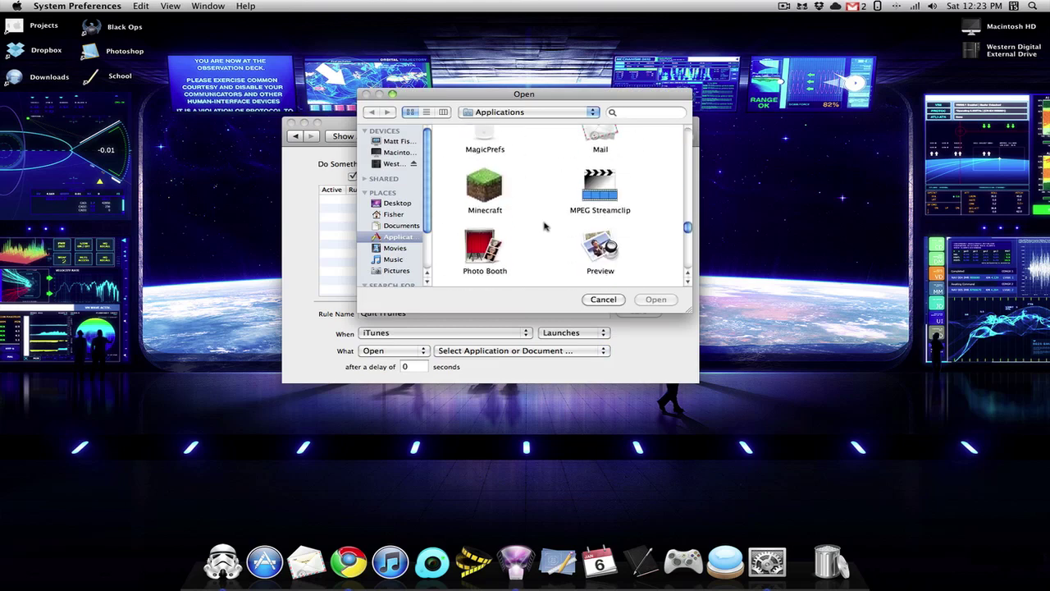
click(594, 139)
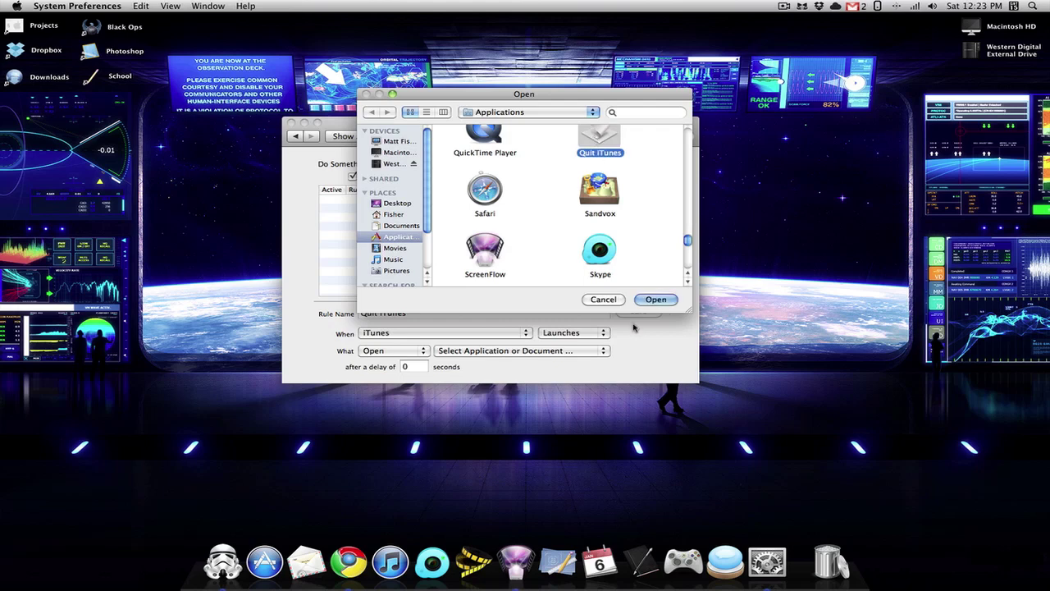
click(653, 300)
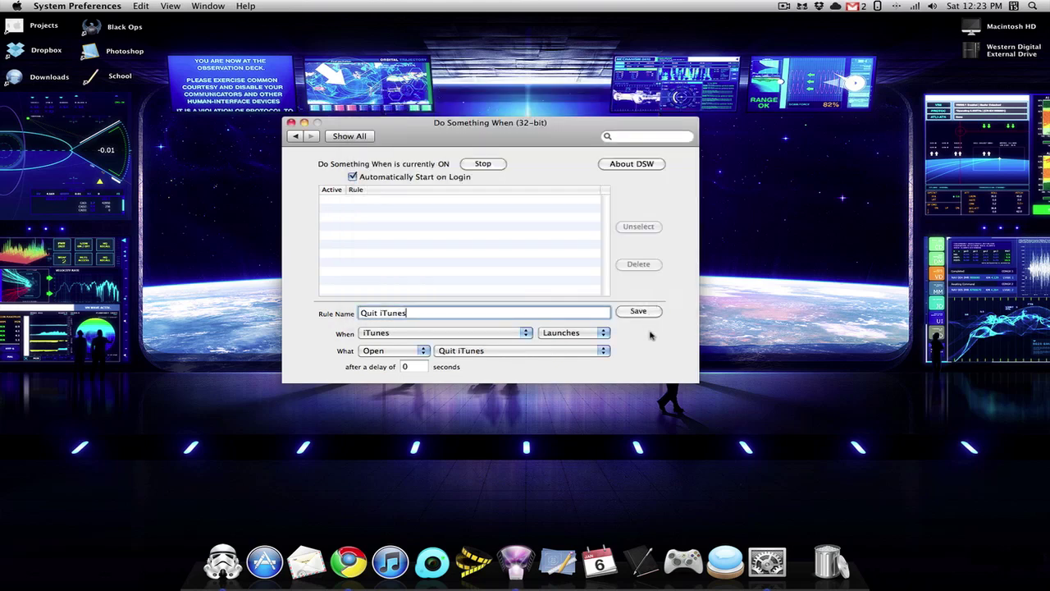